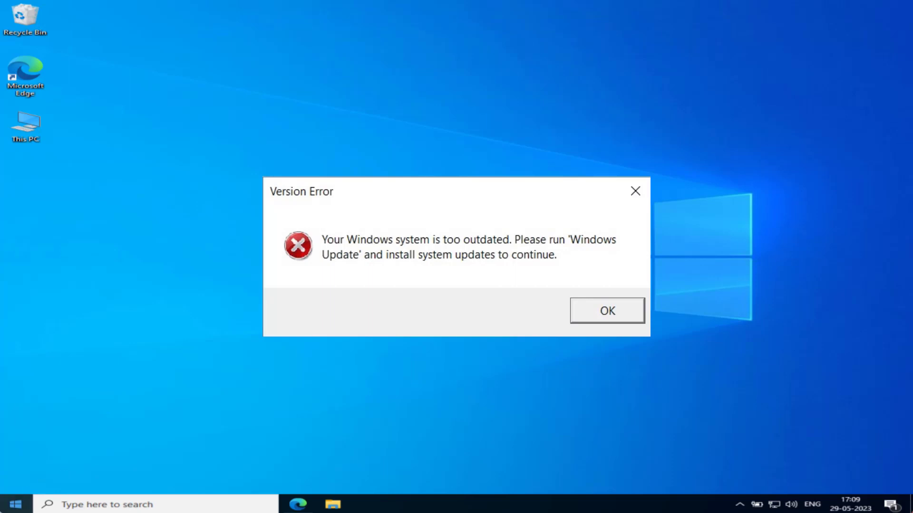
Run winver from the Start context menu to show Version 21H2, OS Build 19044.1288
right_click(17, 504)
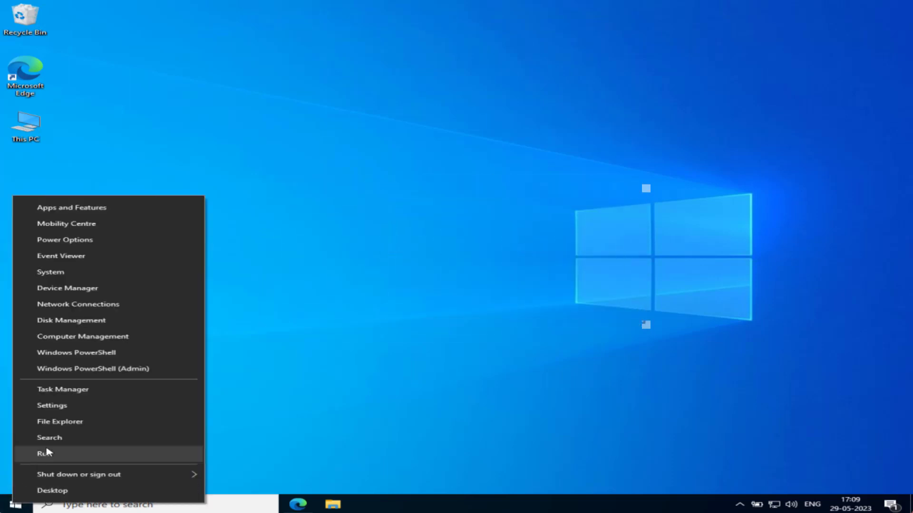
click(48, 454)
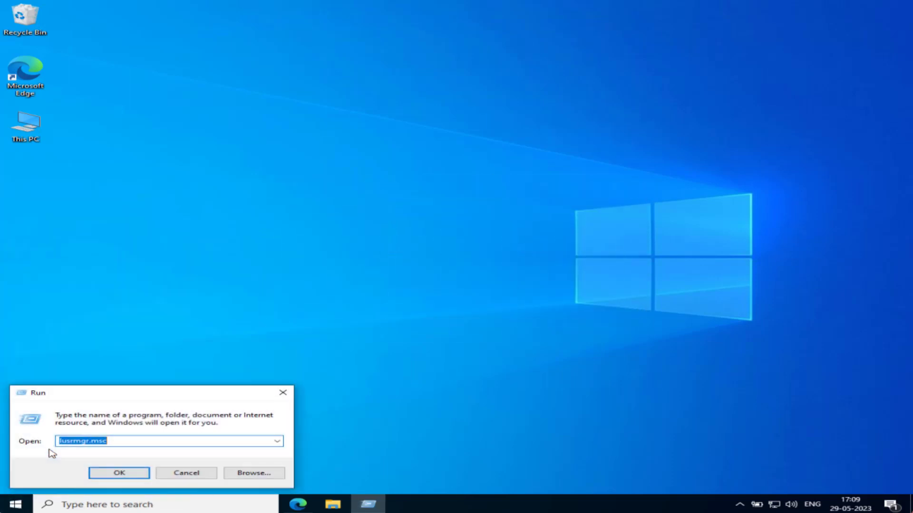
text(winver)
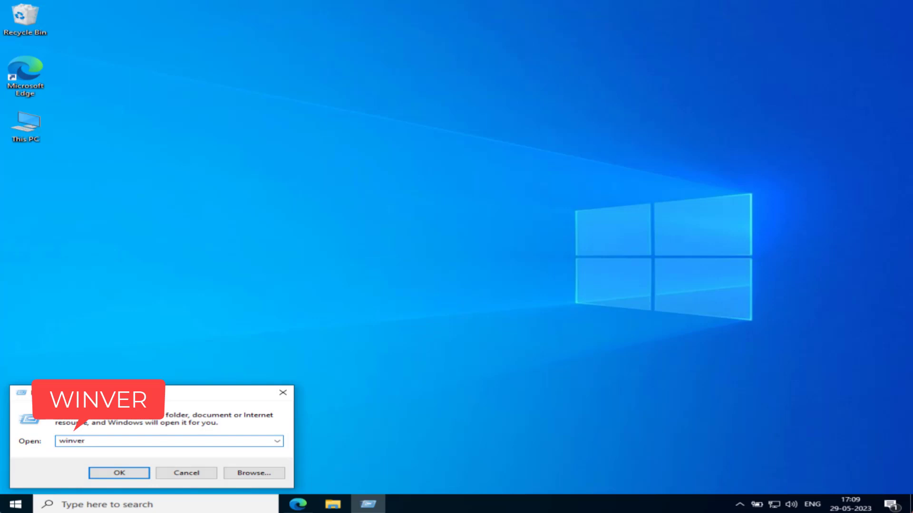
key(Return)
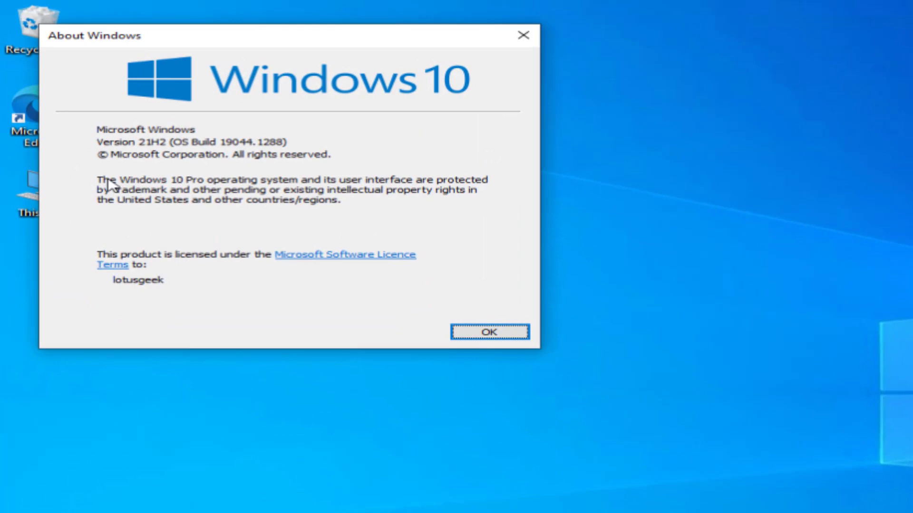
click(136, 152)
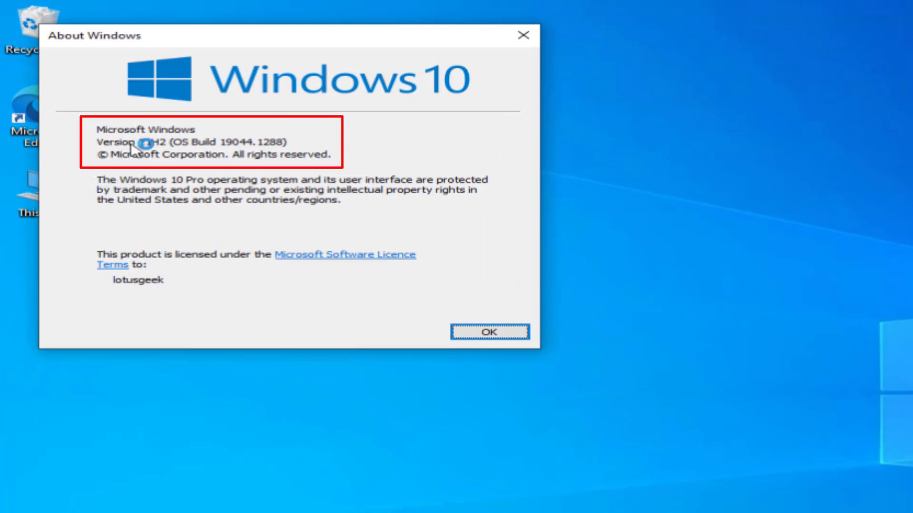
click(148, 158)
Close About Windows and open Update & Security in Windows Settings
click(490, 333)
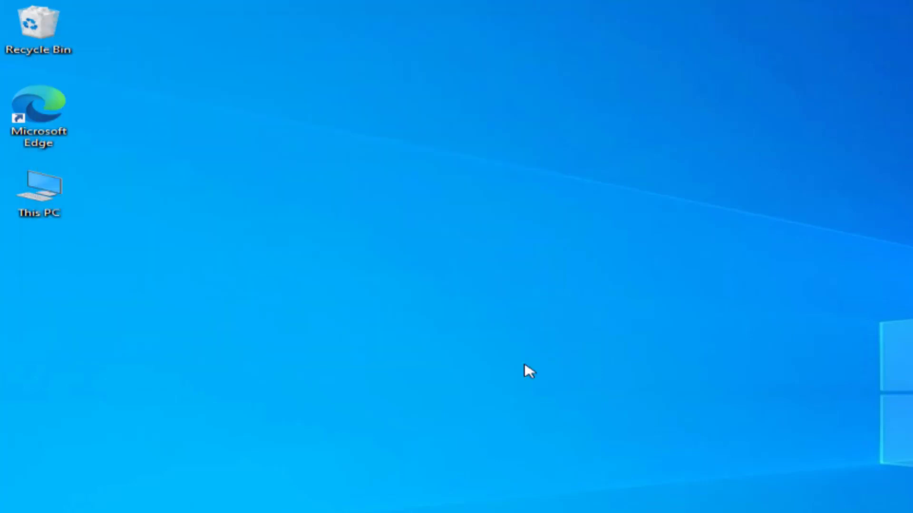
key(super+i)
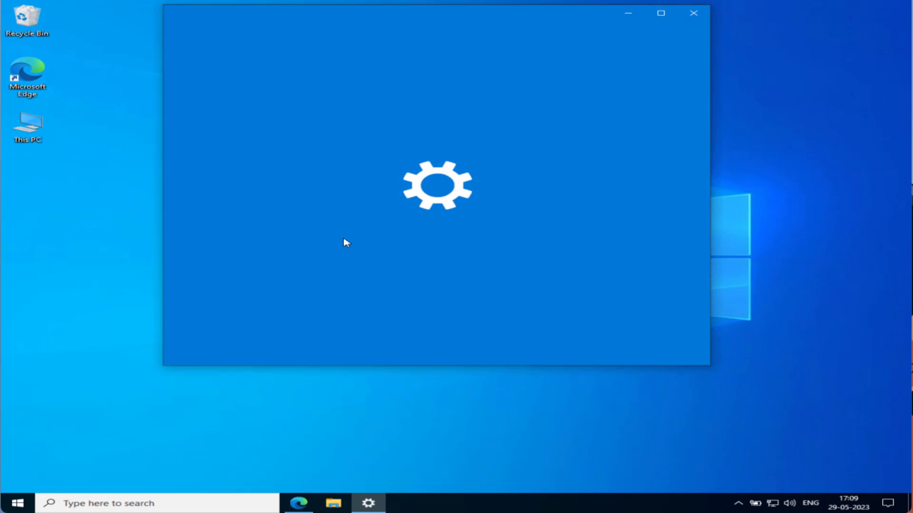
scroll(346, 242, down, 3)
scroll(346, 241, down, 2)
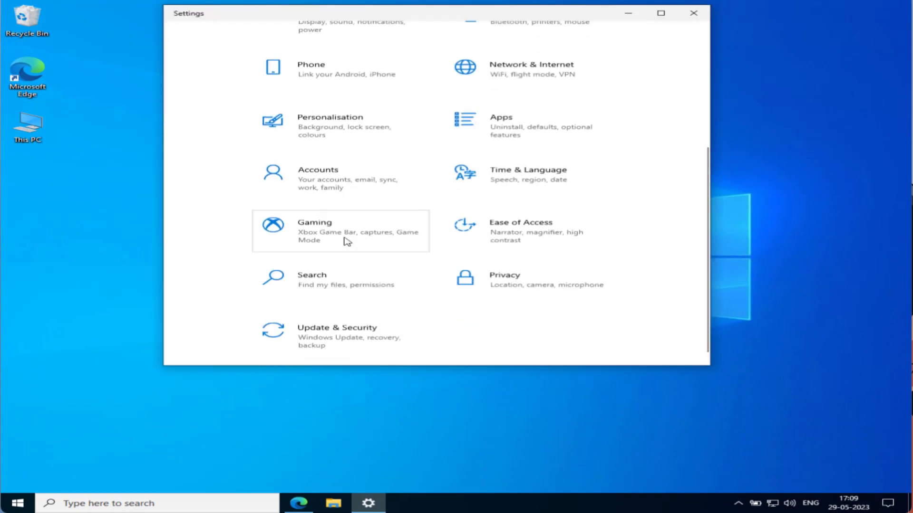
click(327, 334)
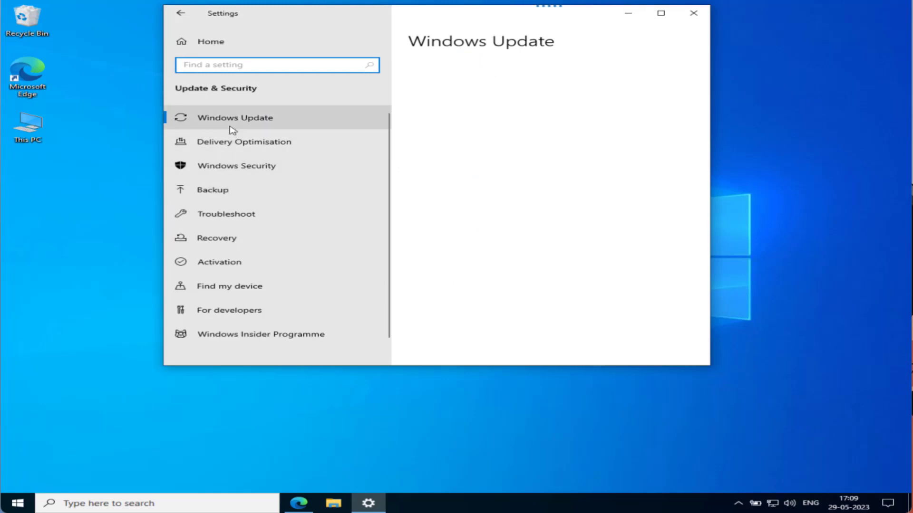
Start downloading the pending updates, review the 22H2 feature update offer, and close Settings
click(230, 123)
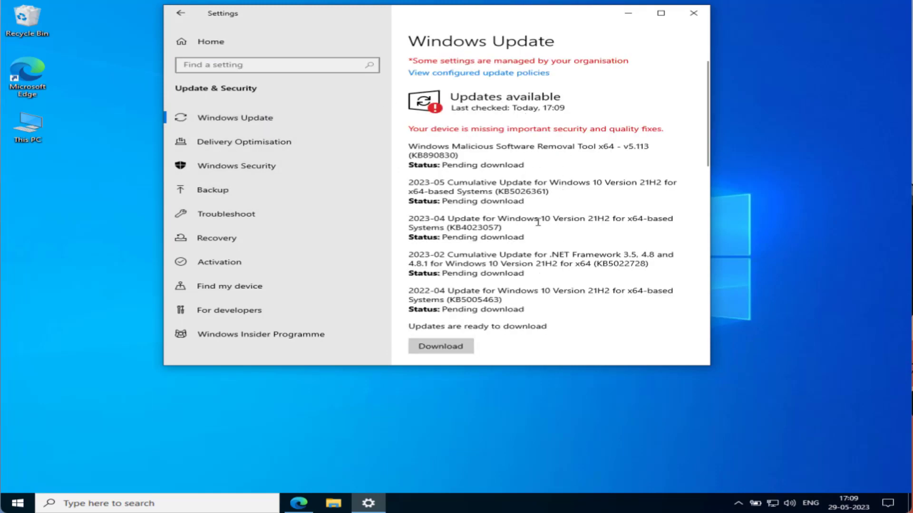
scroll(504, 175, down, 2)
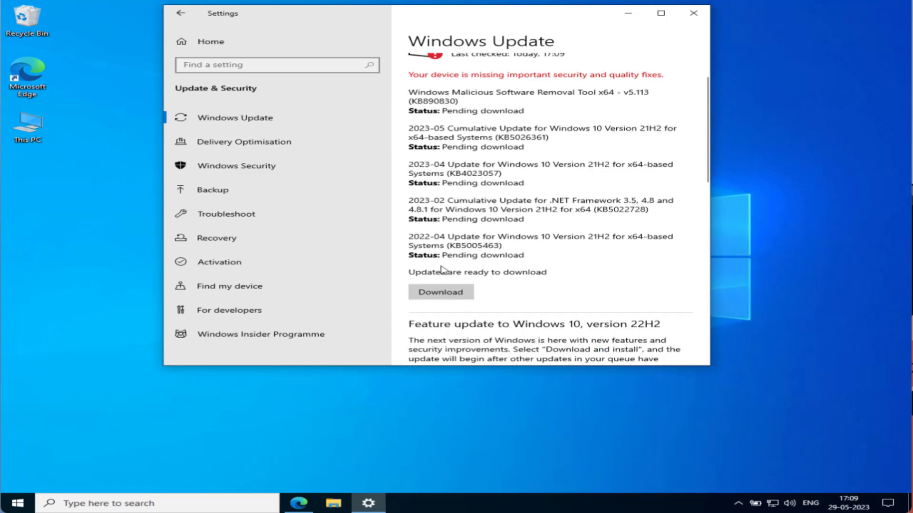
click(438, 293)
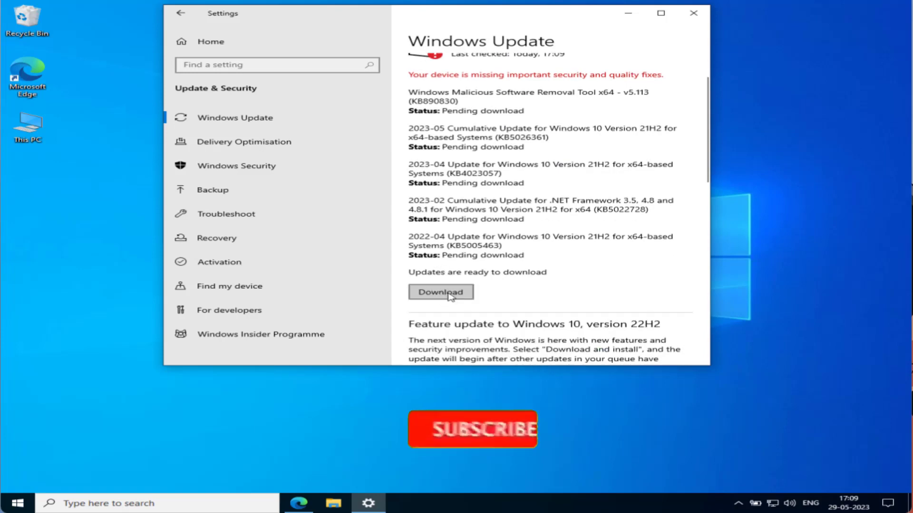
scroll(556, 218, up, 2)
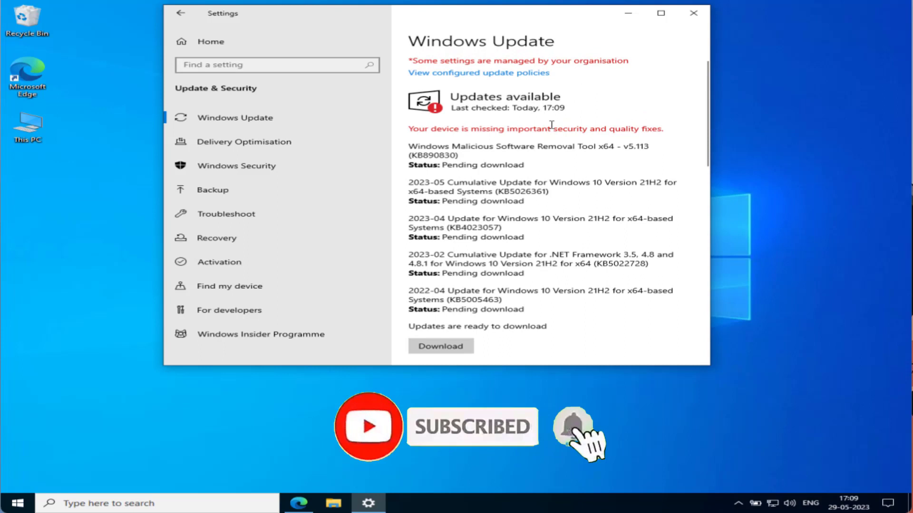
scroll(554, 173, down, 2)
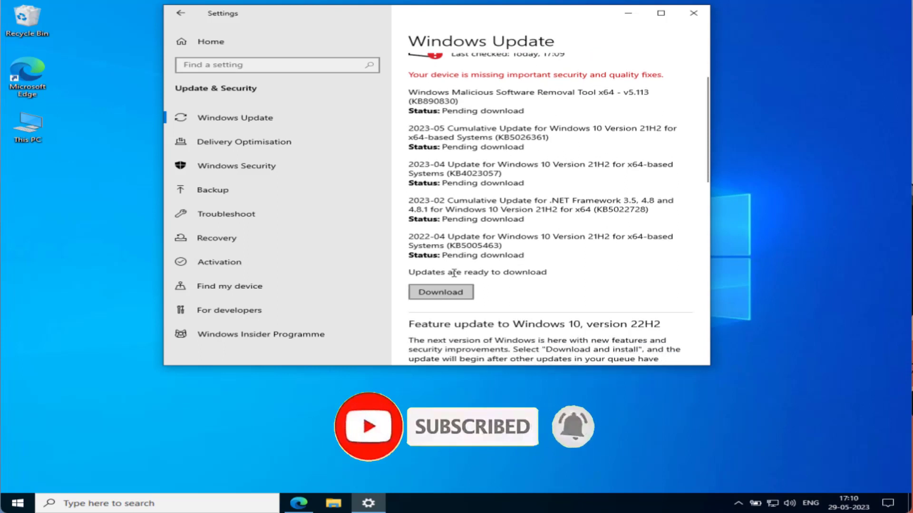
scroll(604, 242, up, 2)
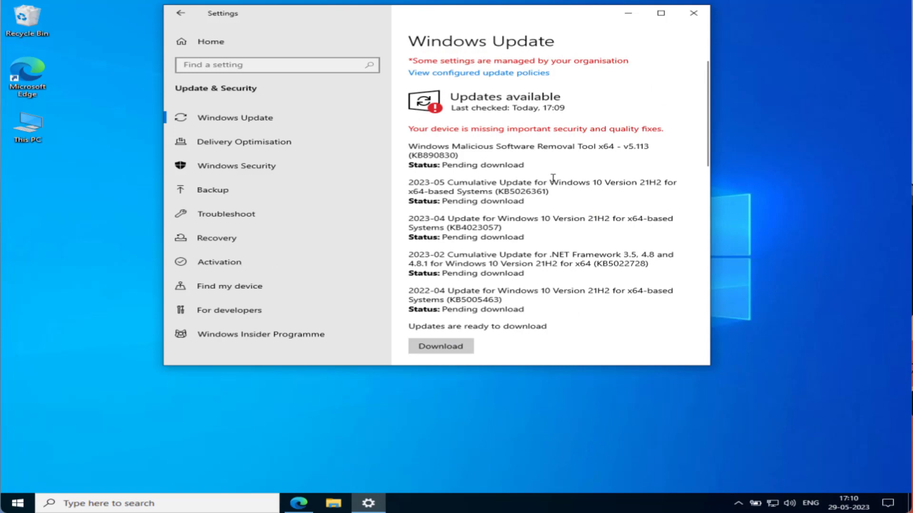
scroll(553, 177, down, 4)
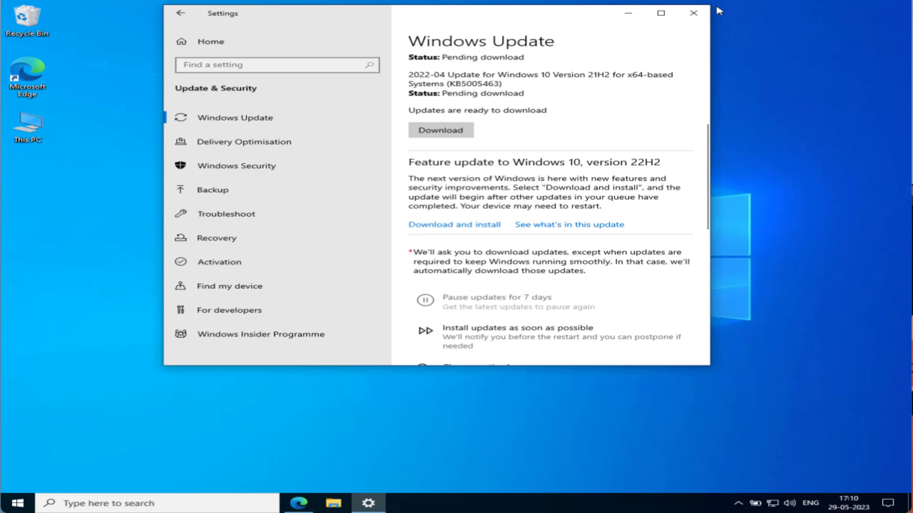
click(693, 13)
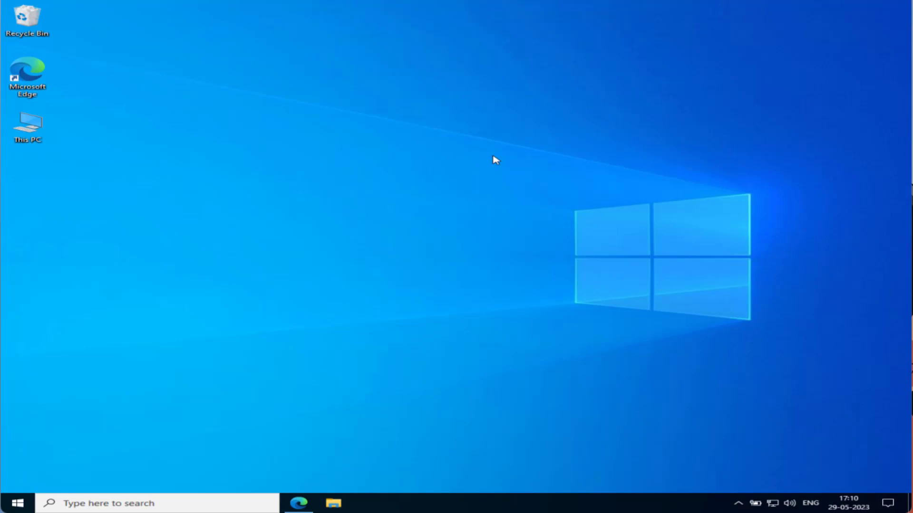
Download Windows10Upgrade9252.exe from the Update now link in Edge and show it in Downloads
click(298, 503)
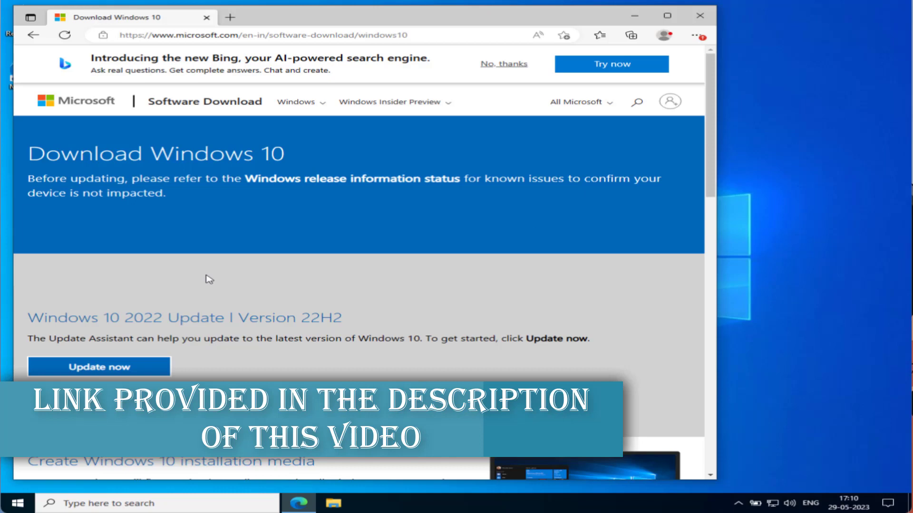
scroll(207, 280, down, 1)
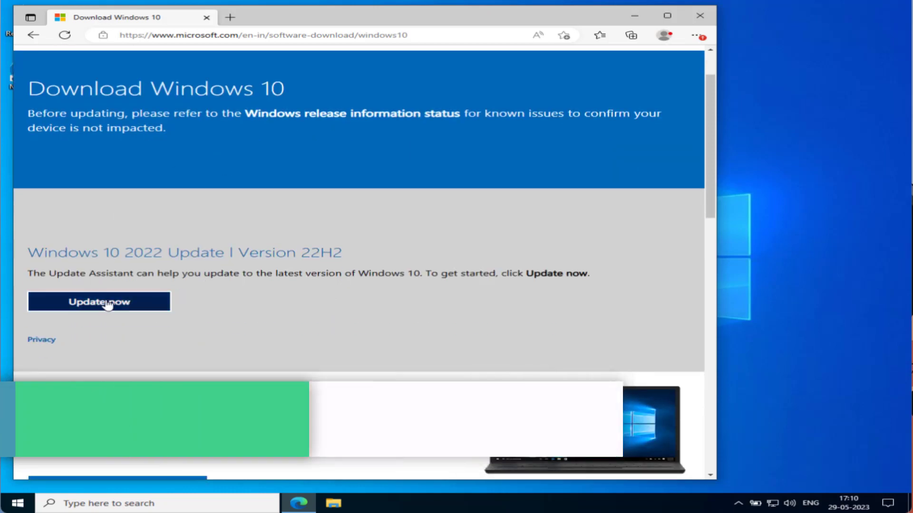
click(123, 310)
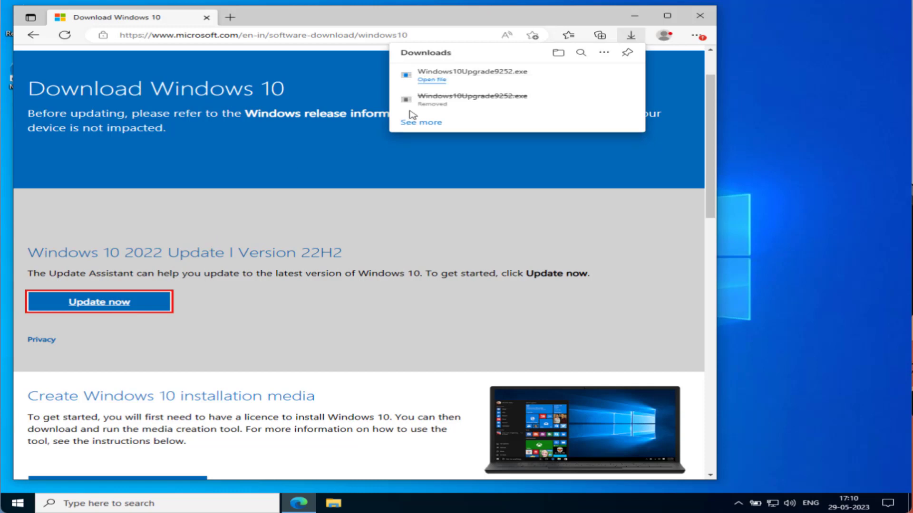
mouse_move(489, 80)
click(583, 76)
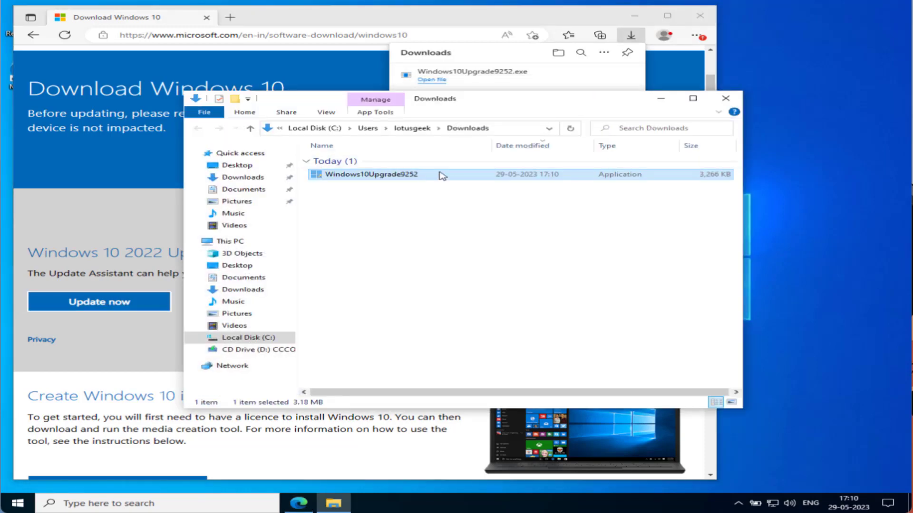
click(661, 98)
click(636, 16)
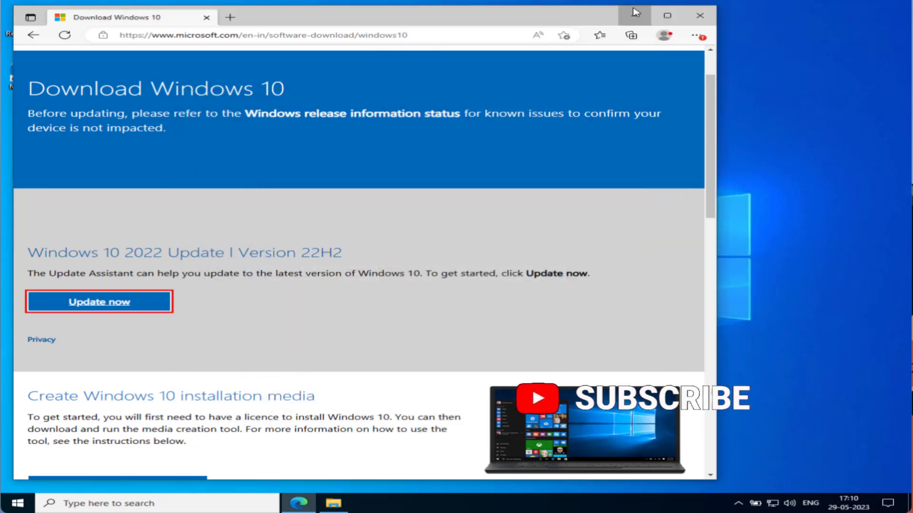
Run the desktop Windows10Upgrade installer as administrator and approve the UAC prompt
click(635, 16)
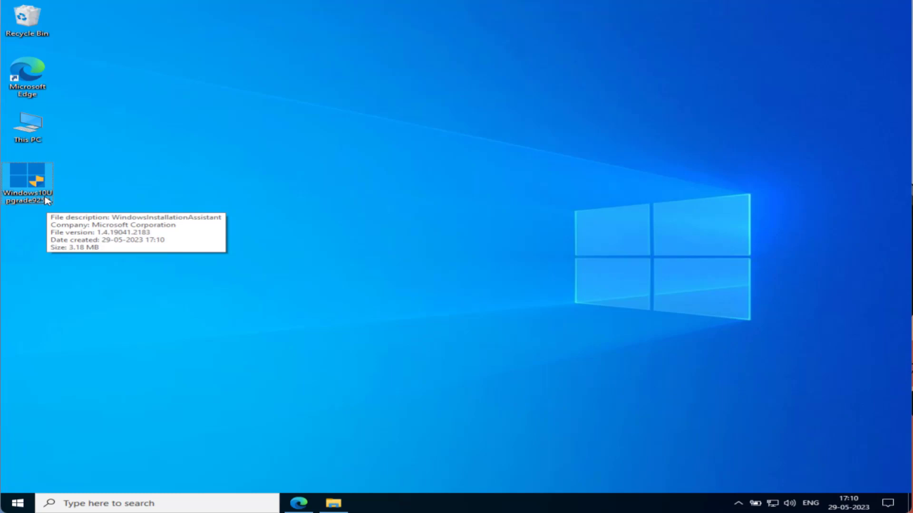
double_click(35, 178)
right_click(34, 179)
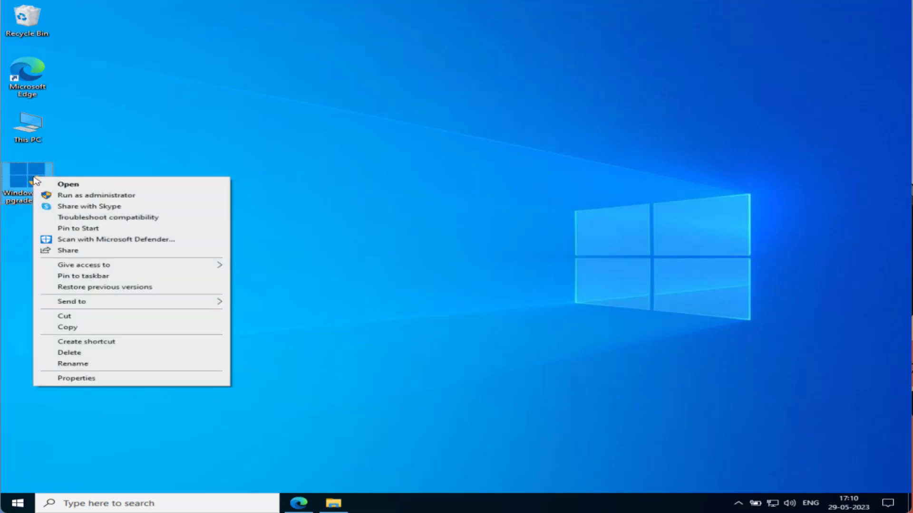
click(119, 196)
click(377, 324)
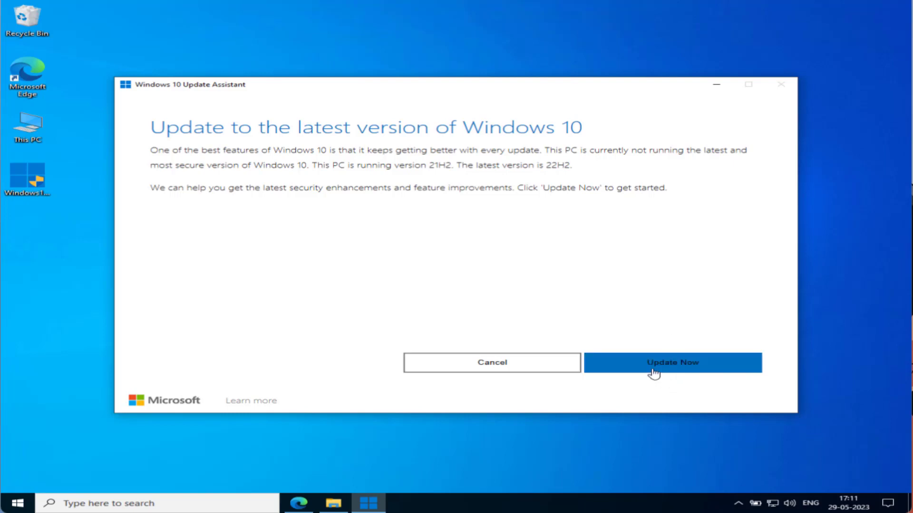
Choose Update Now to pass the compatibility check and begin downloading 22H2
click(678, 364)
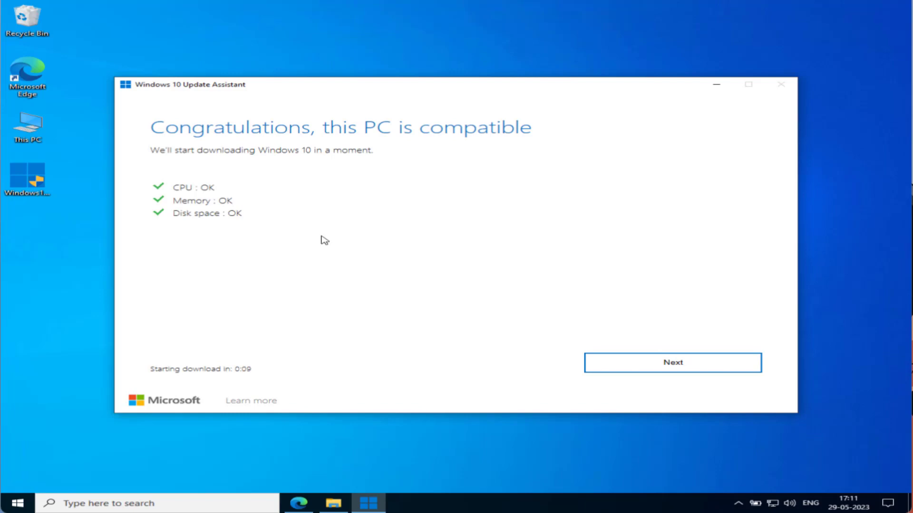